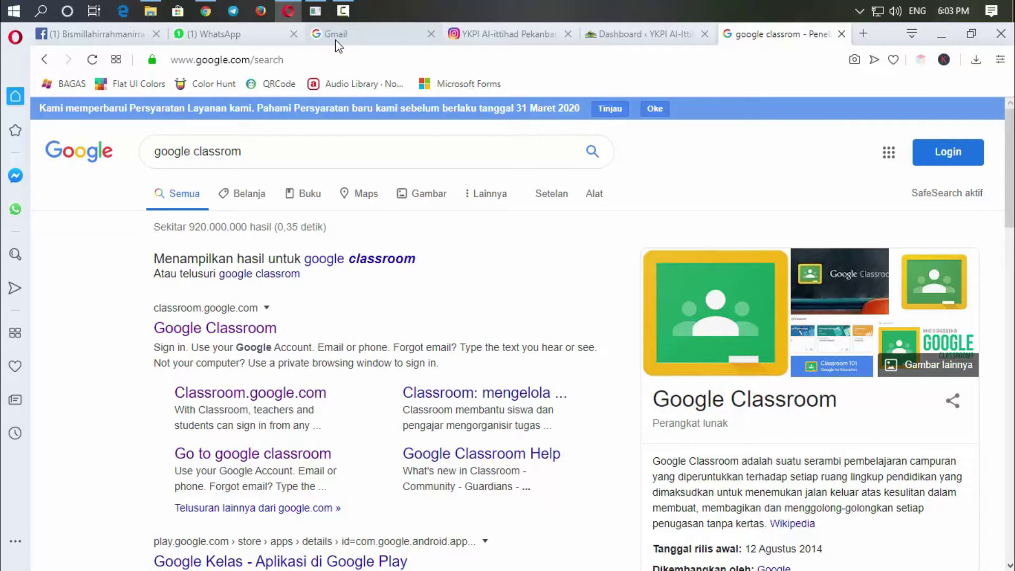
Sign in to Google Classroom with the first listed Google account, enter the account password, and dismiss the offer to save it
click(415, 267)
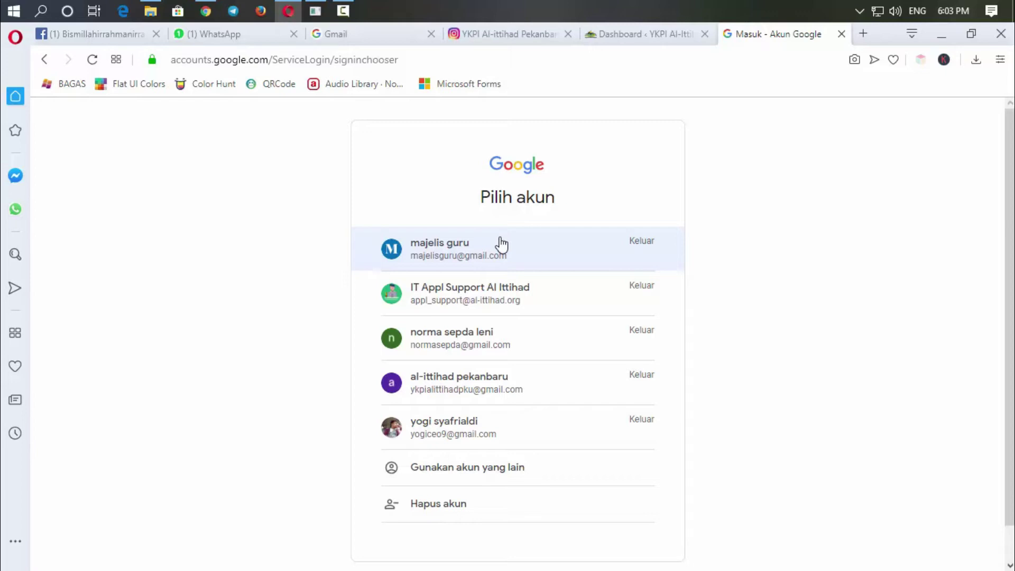
click(544, 256)
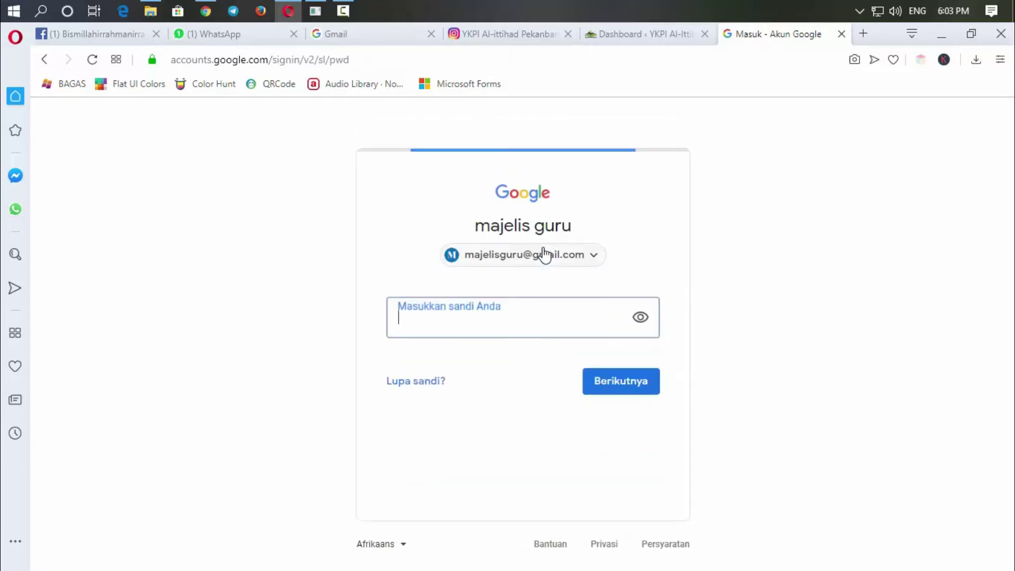
text(•••••••••••)
click(595, 388)
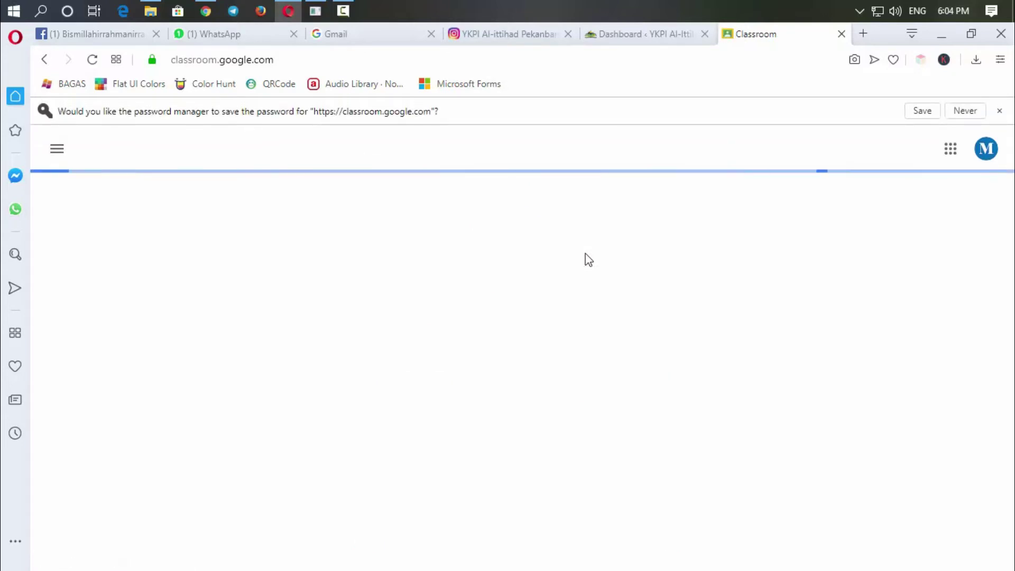
click(999, 111)
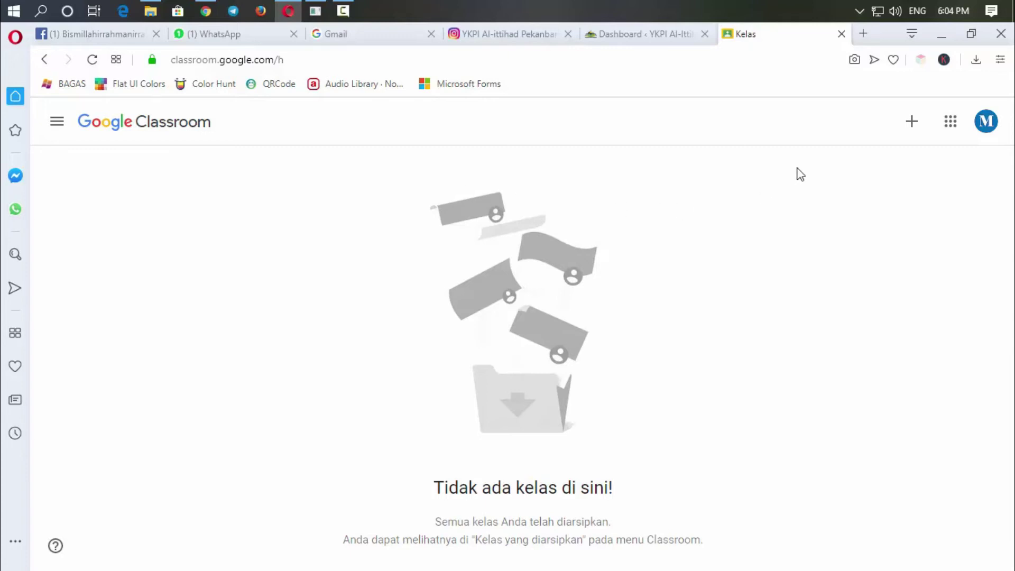
Start creating a class and accept the notice about not using Classroom at a school with students
click(913, 126)
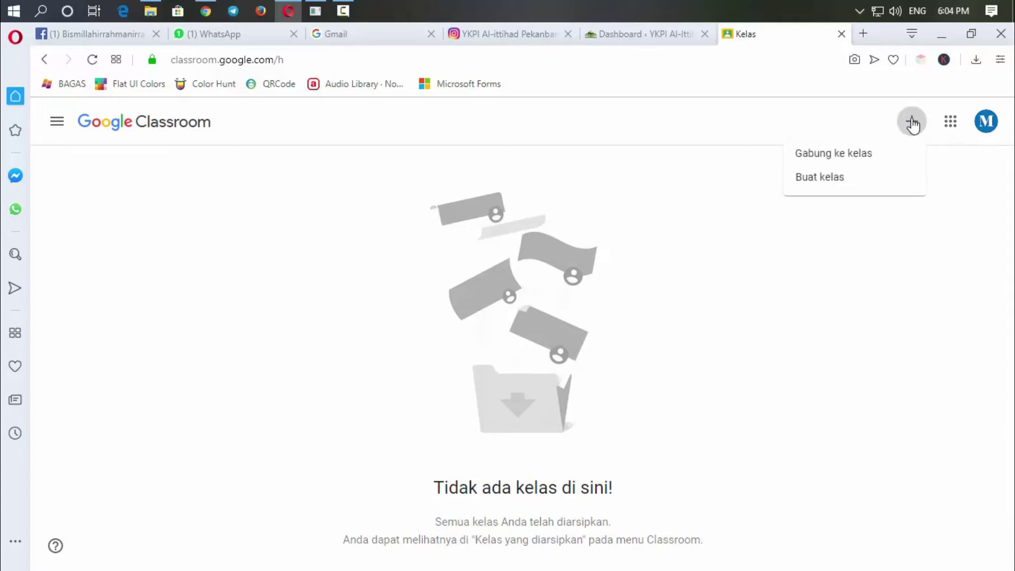
click(819, 181)
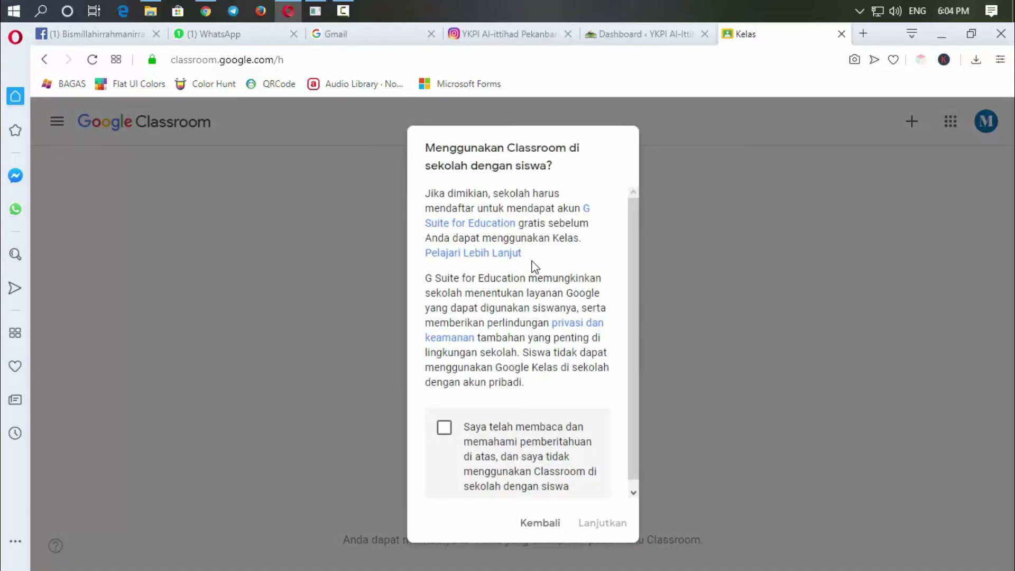
scroll(531, 261, down, 1)
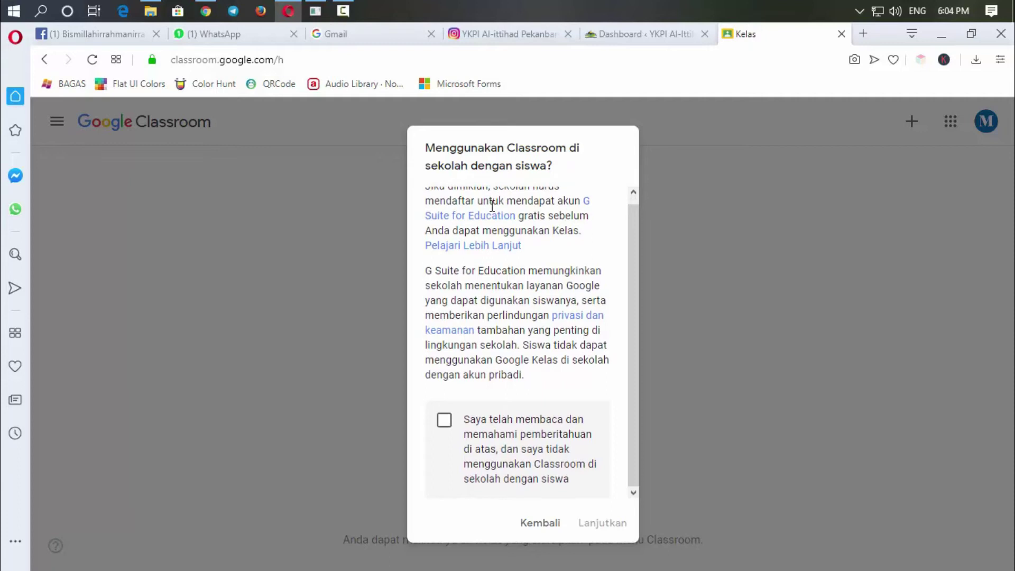
scroll(492, 206, up, 1)
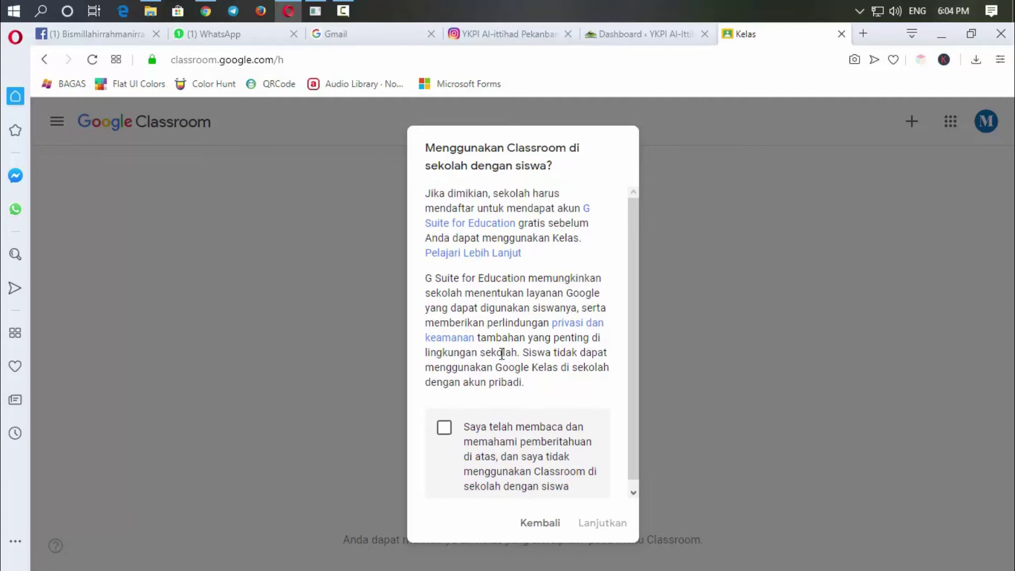
scroll(466, 317, down, 1)
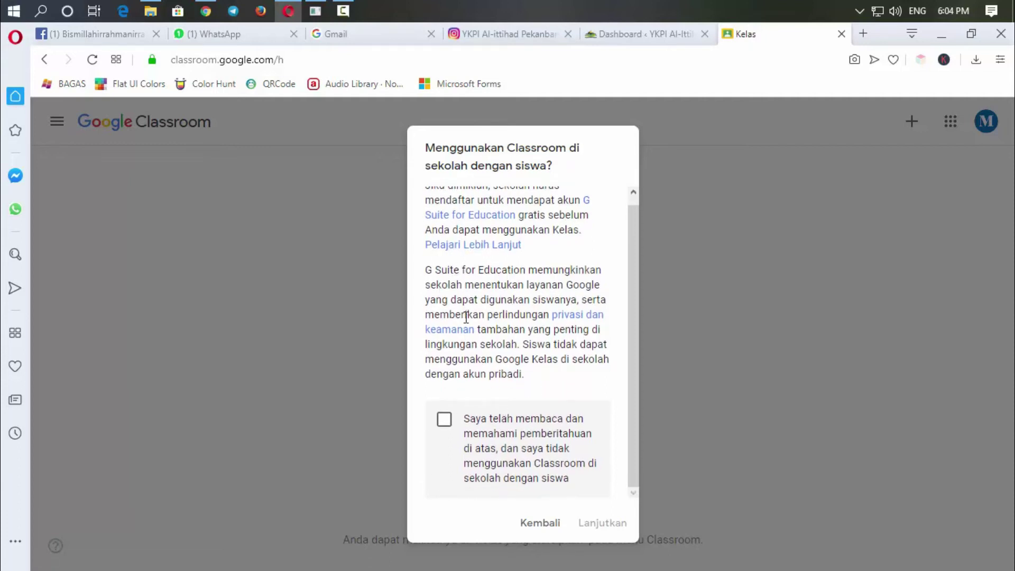
click(444, 420)
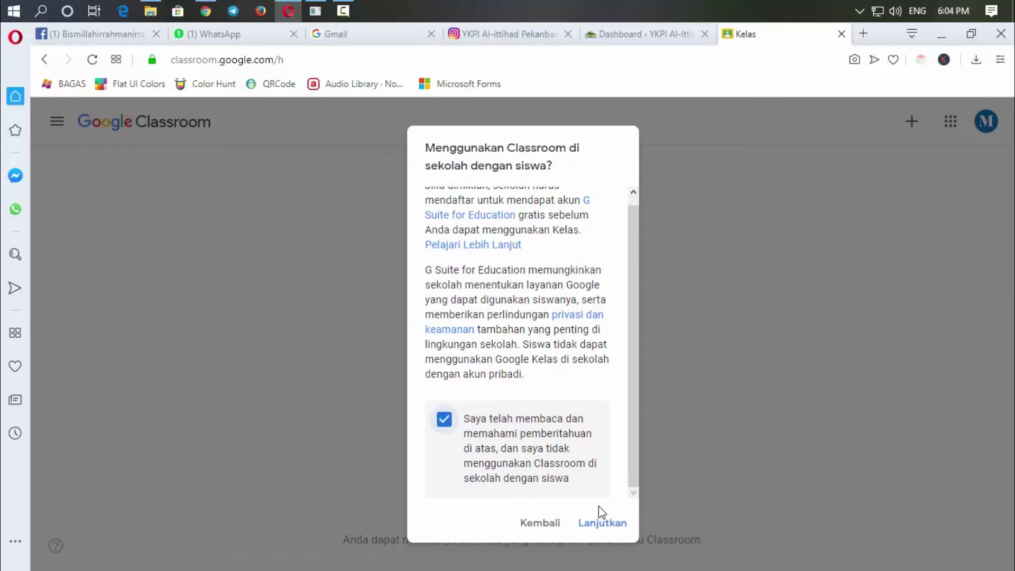
click(599, 524)
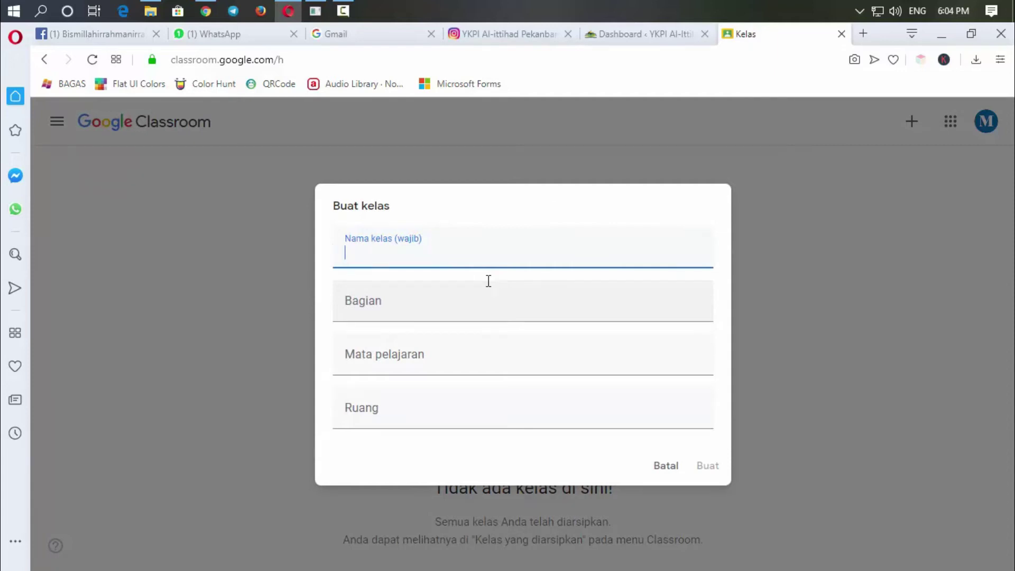
Name the class Kelas X IPA PUTRA and set its subject to BIOLOGI
text(Kelas X IPA )
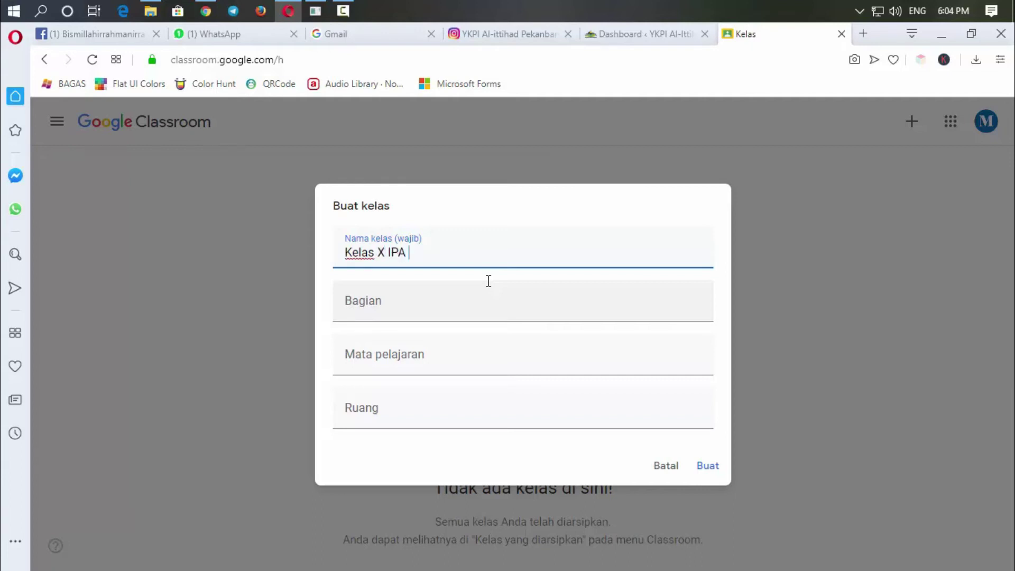
text(PUTRA)
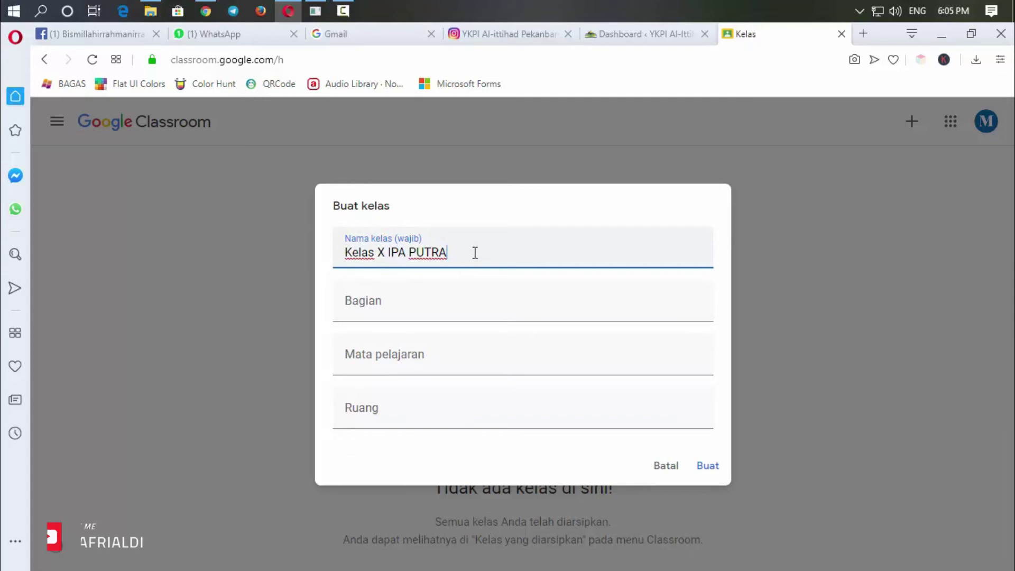
click(366, 353)
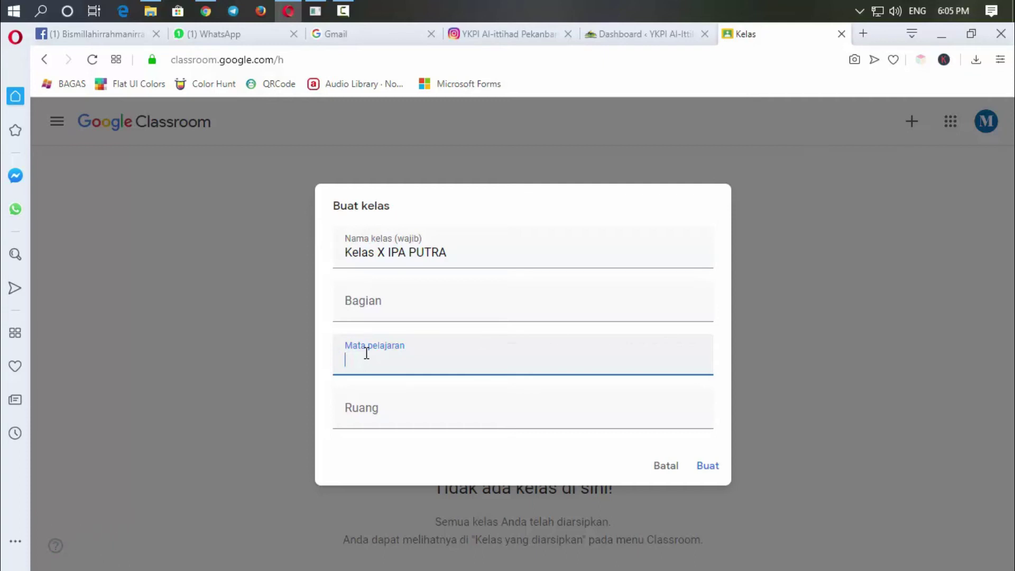
text(BIOLOGI)
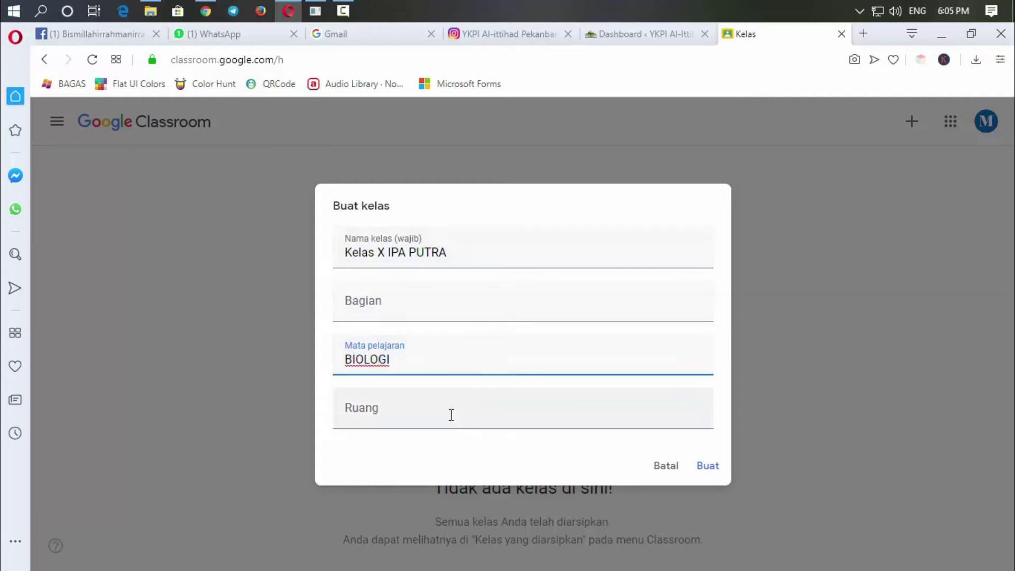
Enter a room name beginning with KELAS X and create the class
click(401, 414)
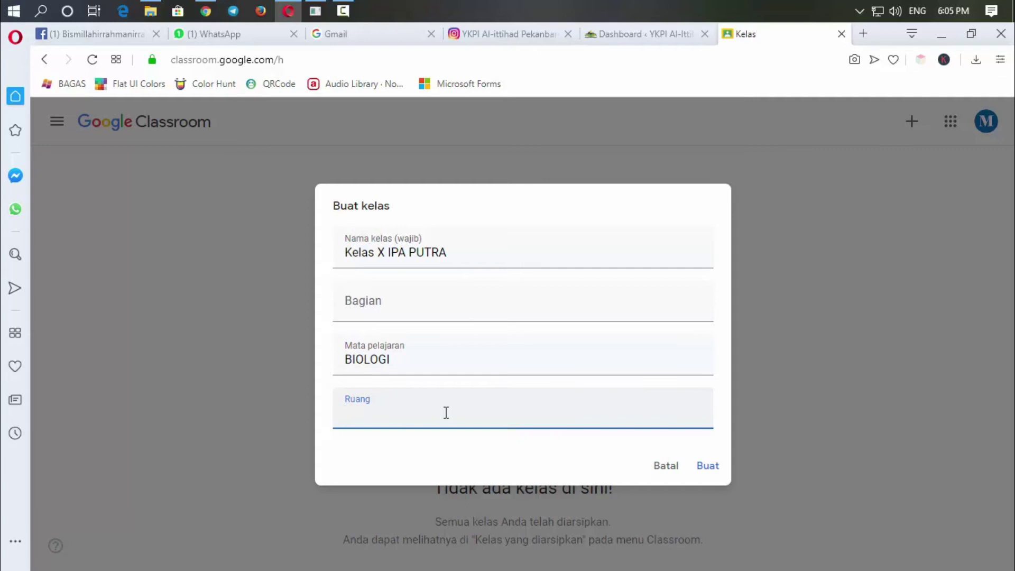
text(KELAS X IPA)
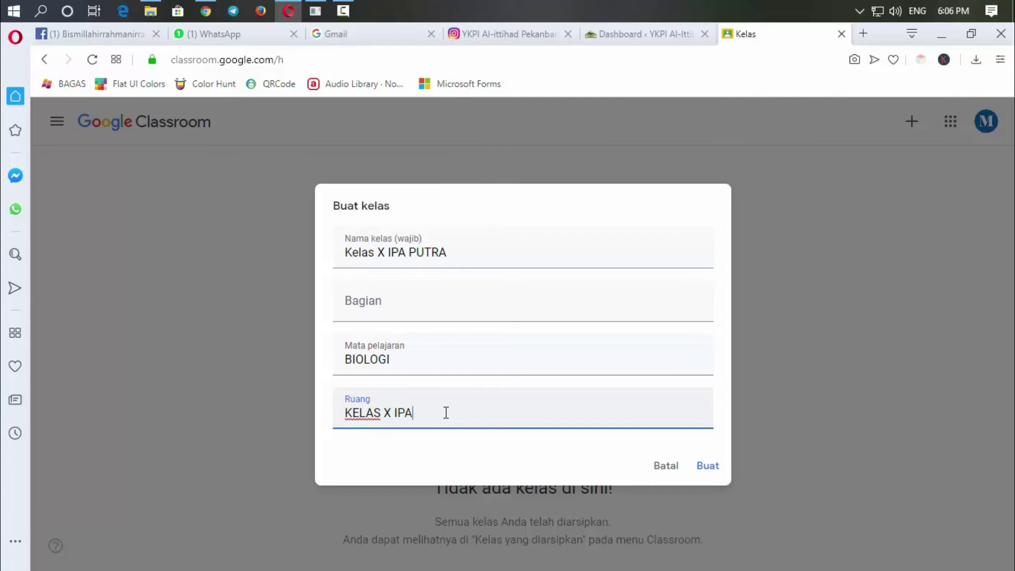
key(BackSpace)
key(BackSpace)
key(BackSpace)
text(A)
click(704, 469)
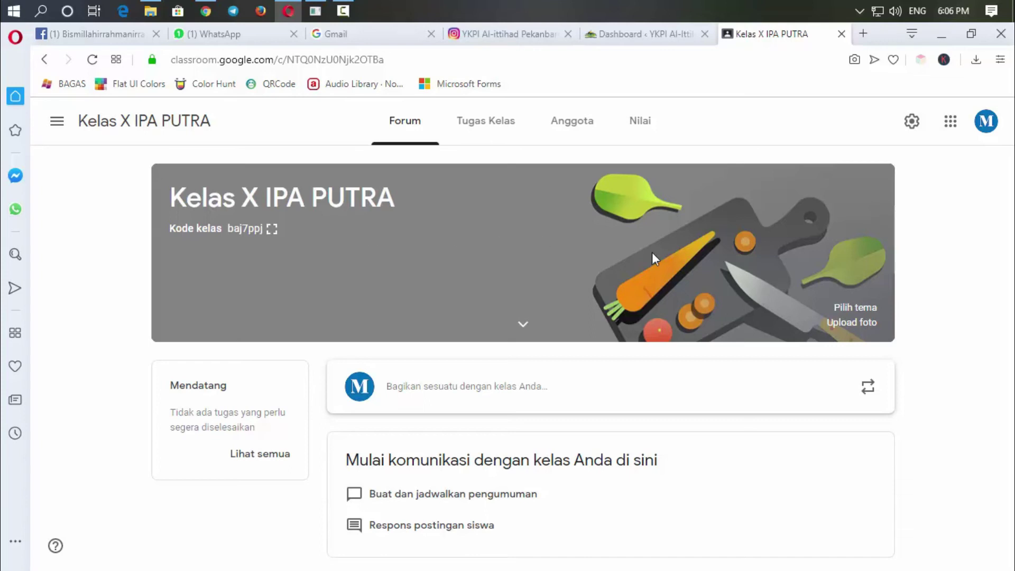
Apply the purple laboratory glassware theme from Matematika & Sains to the class, and look at the photo upload option
click(857, 308)
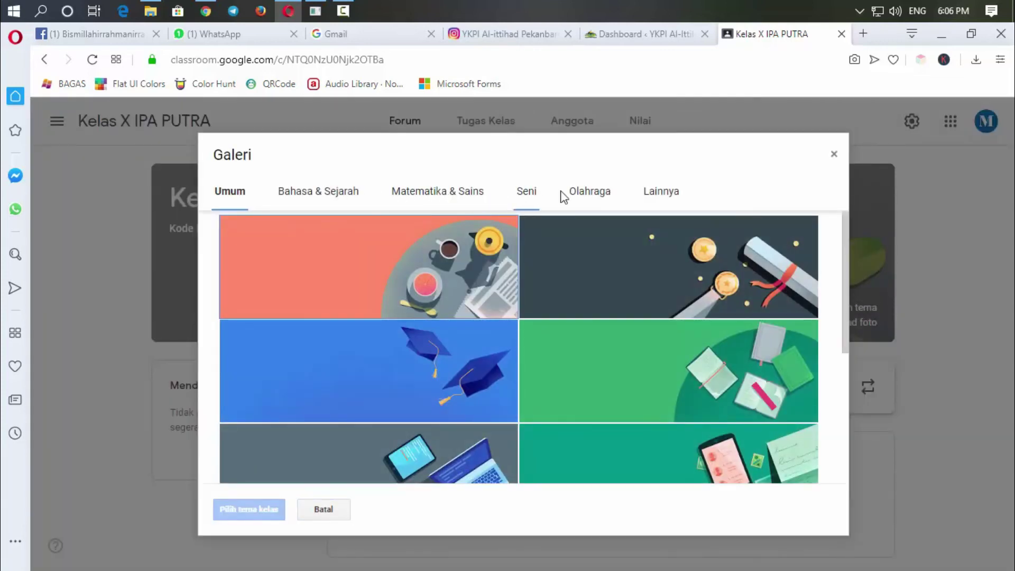
click(426, 200)
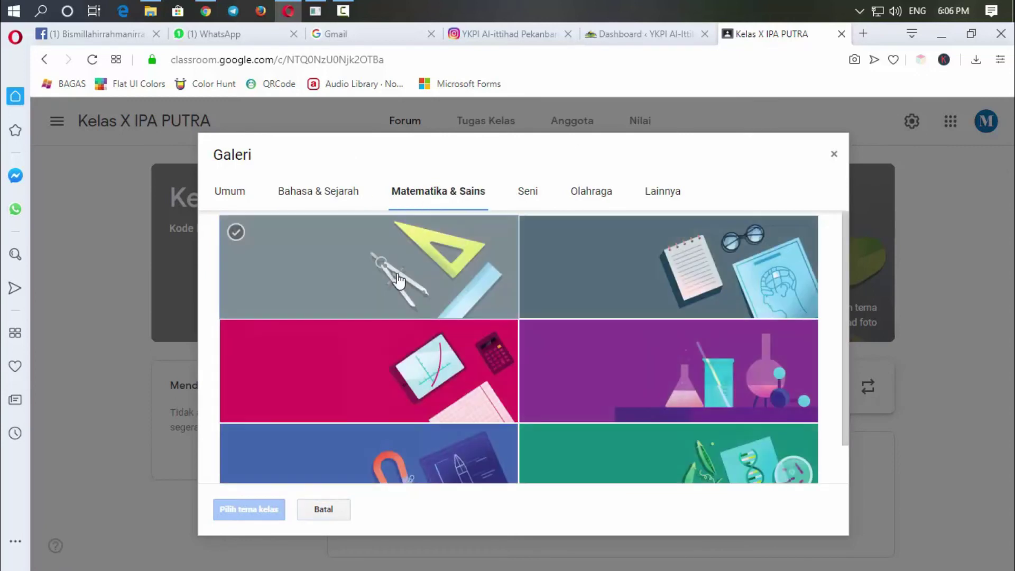
scroll(402, 280, down, 1)
click(613, 317)
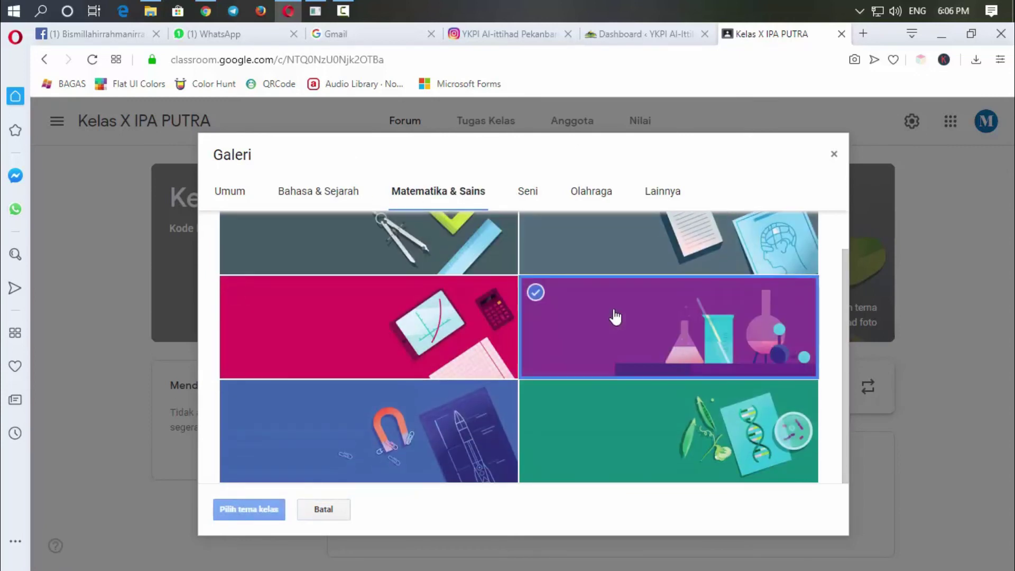
click(246, 510)
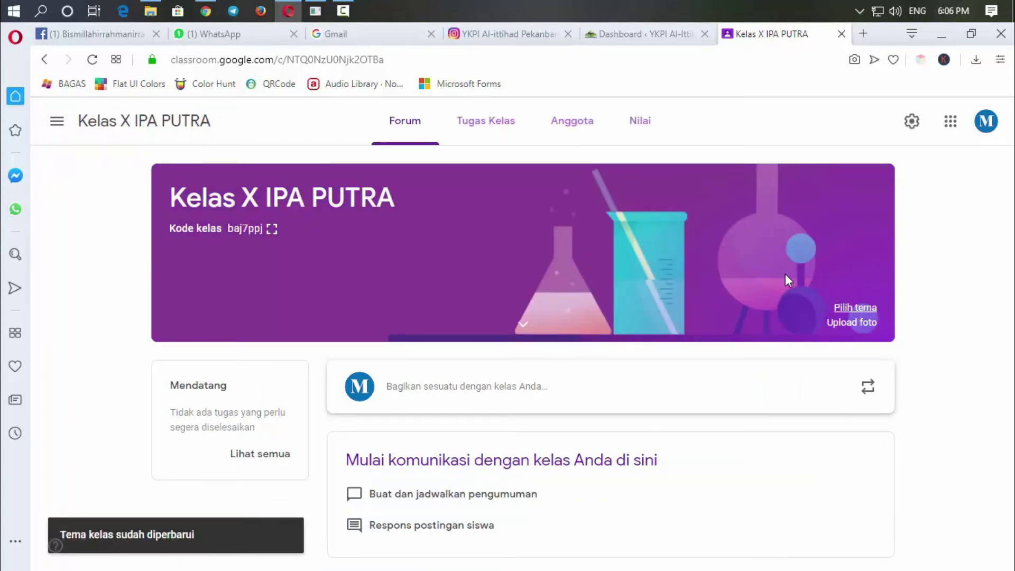
click(843, 323)
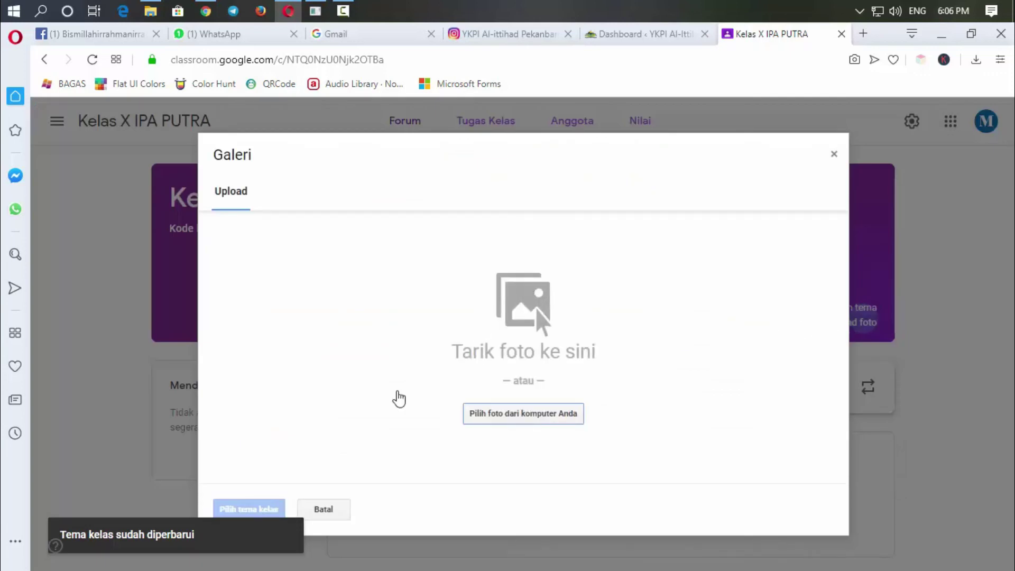
click(833, 146)
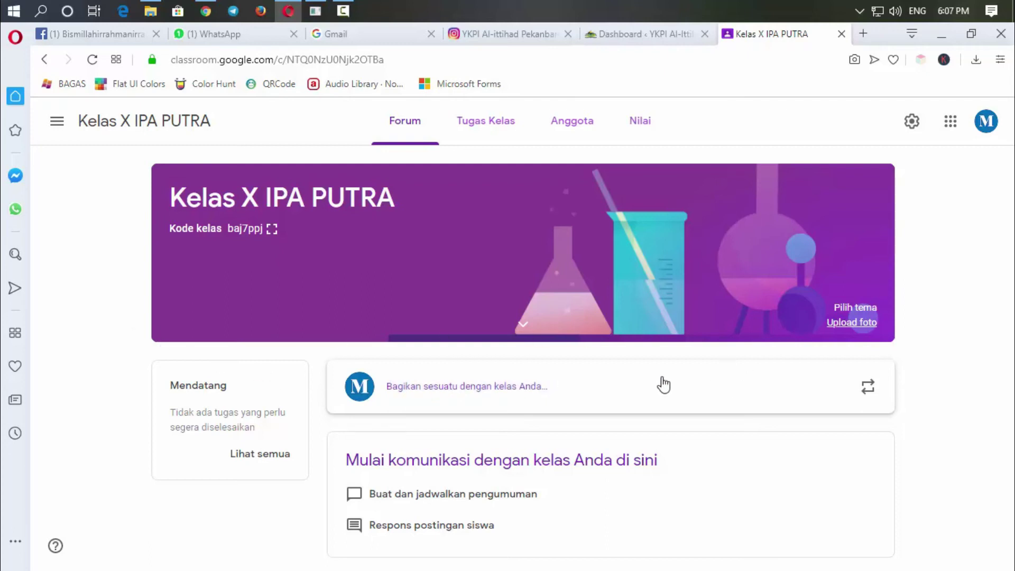
Start a forum post for all students with the text "Silahkan absen disini, dengan format berikut:"
click(610, 390)
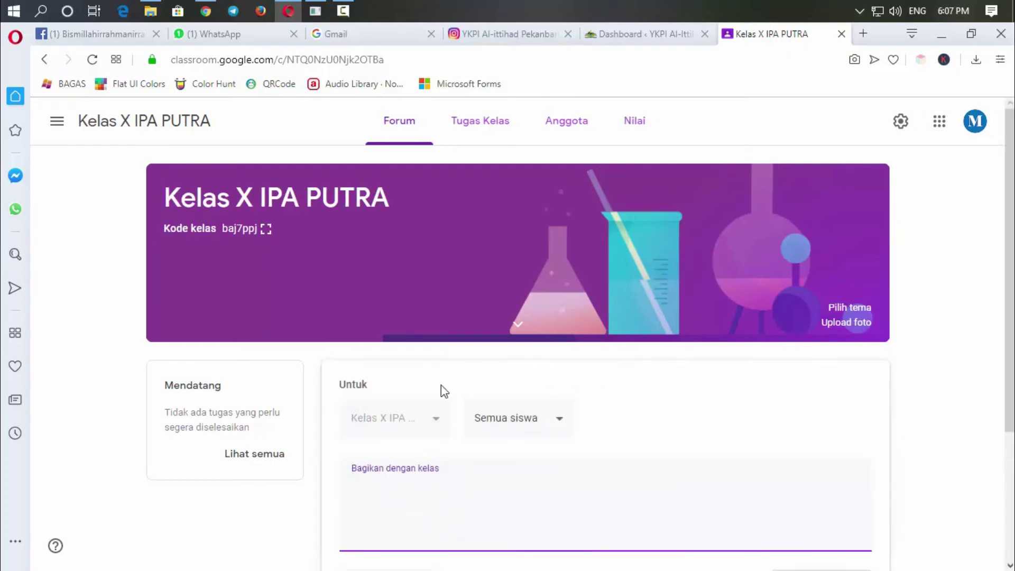
scroll(517, 403, down, 1)
scroll(517, 403, down, 2)
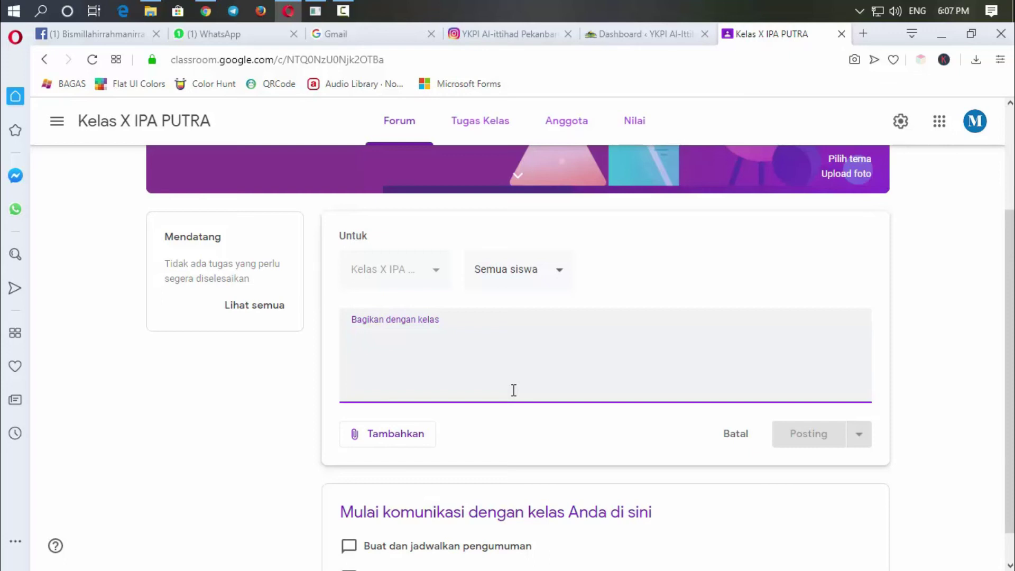
text(sELAH)
key(BackSpace)
key(BackSpace)
key(BackSpace)
key(BackSpace)
key(BackSpace)
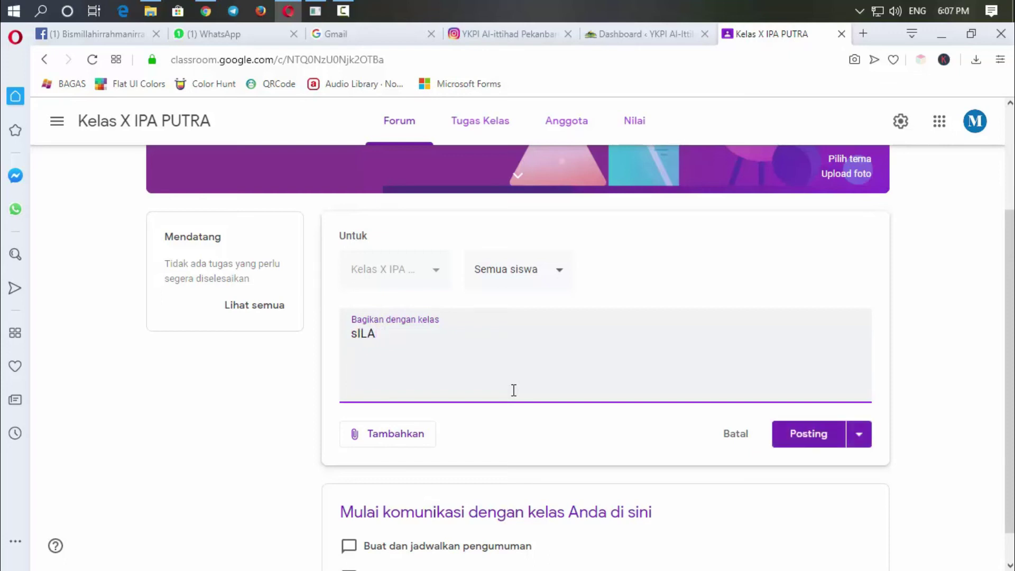
text(Si)
text(ilahkan ab)
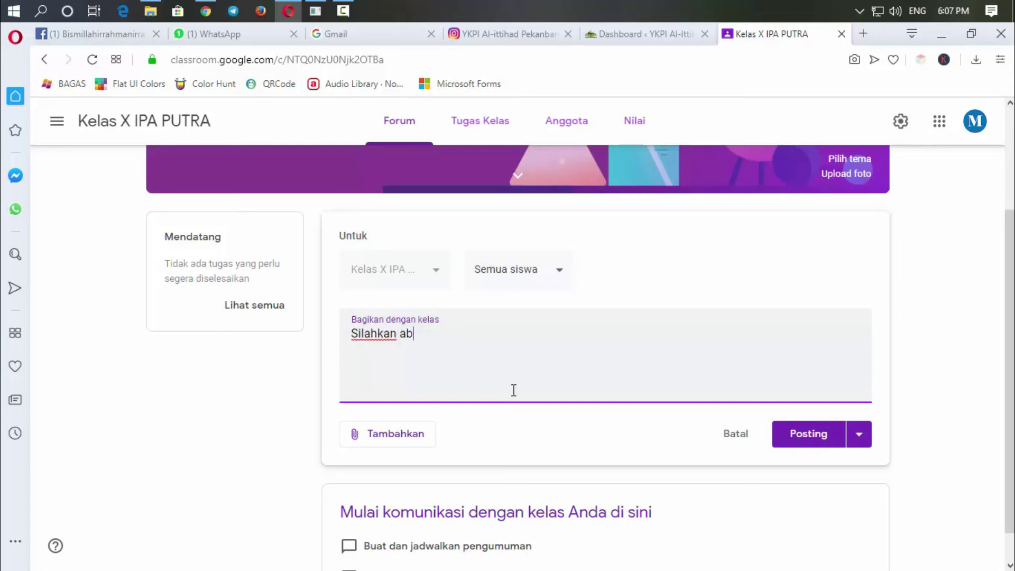
text(sen disini, dengan fom)
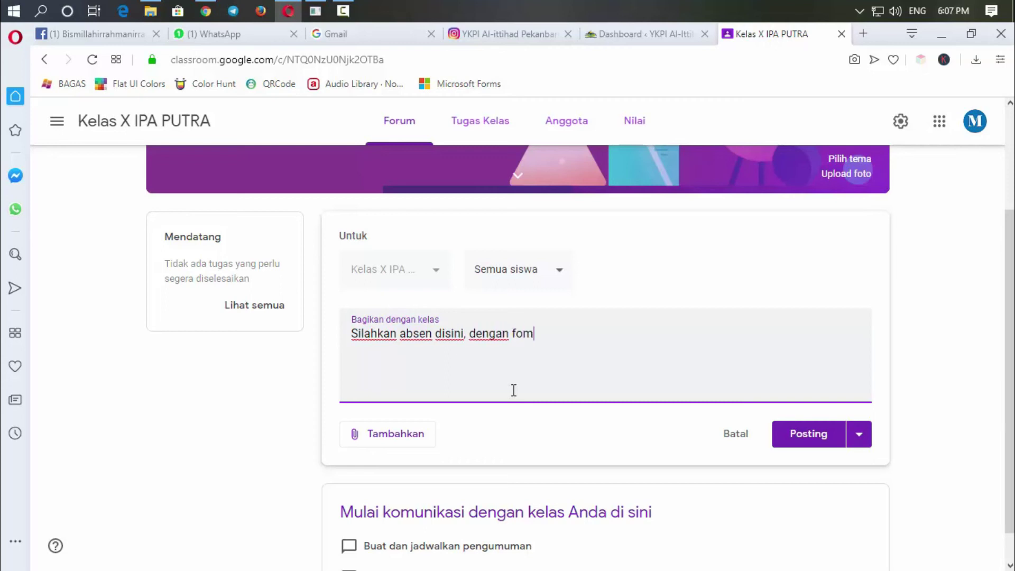
key(BackSpace)
text(rmat berikut:)
Add the lines "Nama:", "NIS:" and "Kelas:" below the opening sentence of the post
key(Return)
text(Nama:)
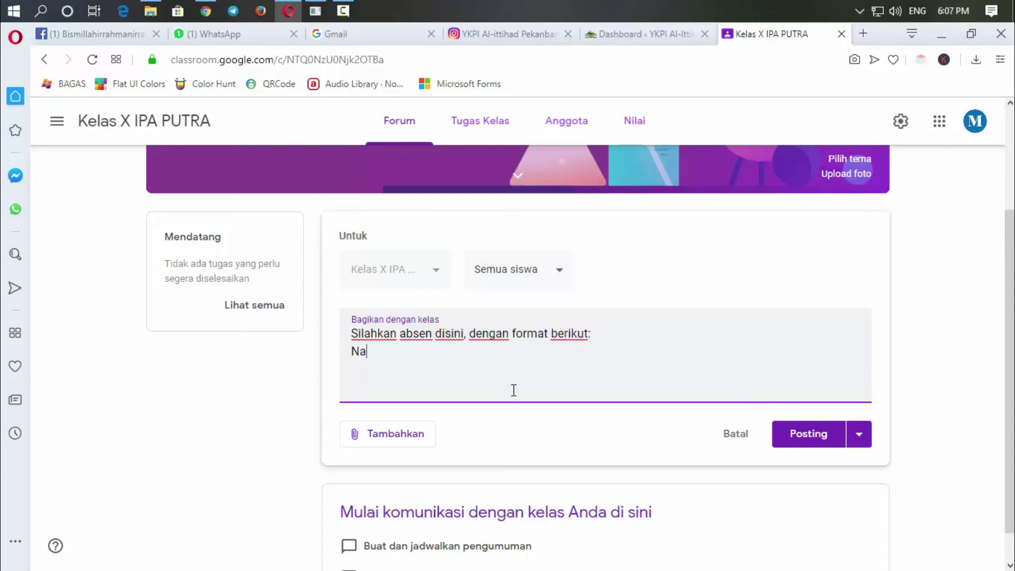
key(Return)
text(Kelas)
key(Up)
key(Return)
text(NIS:)
click(514, 390)
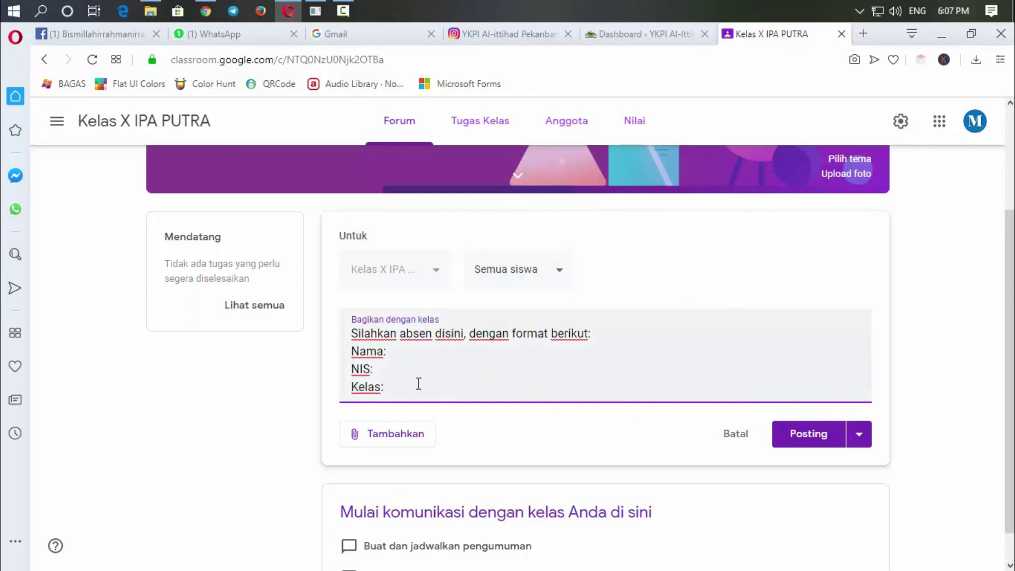
View the attachment options for the attendance post, and publish it without an attachment
click(414, 434)
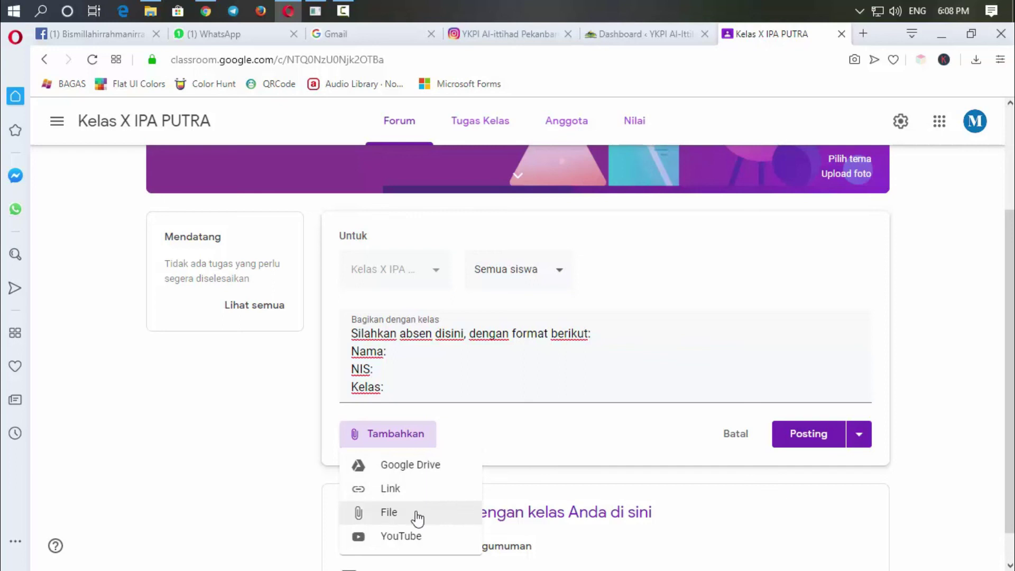
click(516, 381)
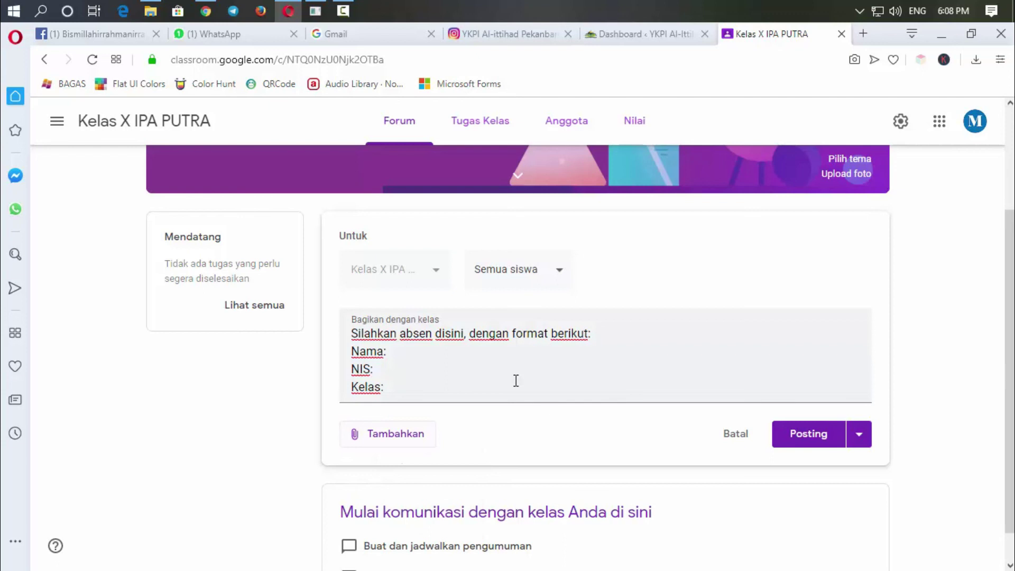
click(812, 439)
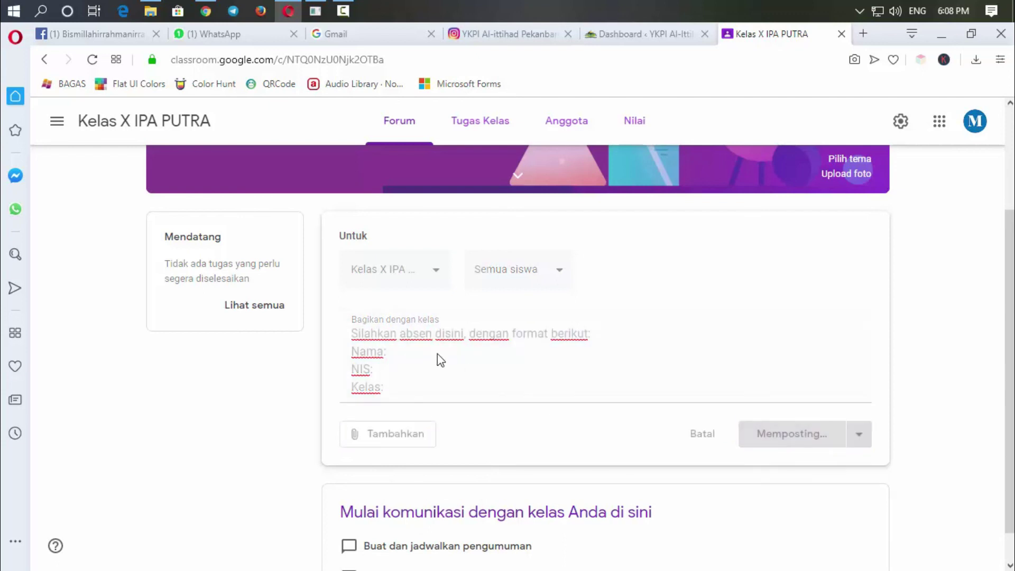
Review the published attendance post and activate the class comment field beneath it
scroll(412, 355, down, 2)
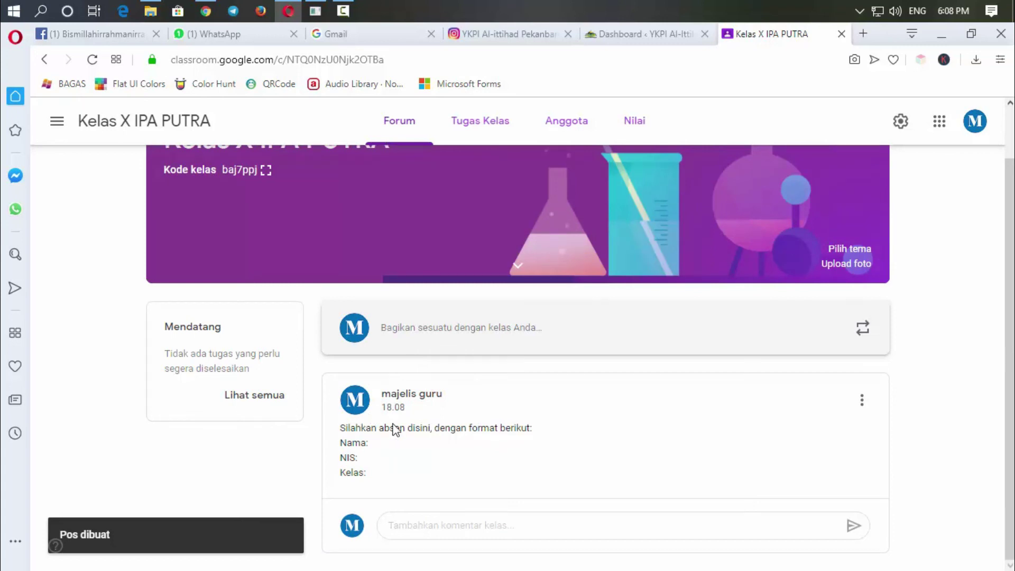
click(412, 526)
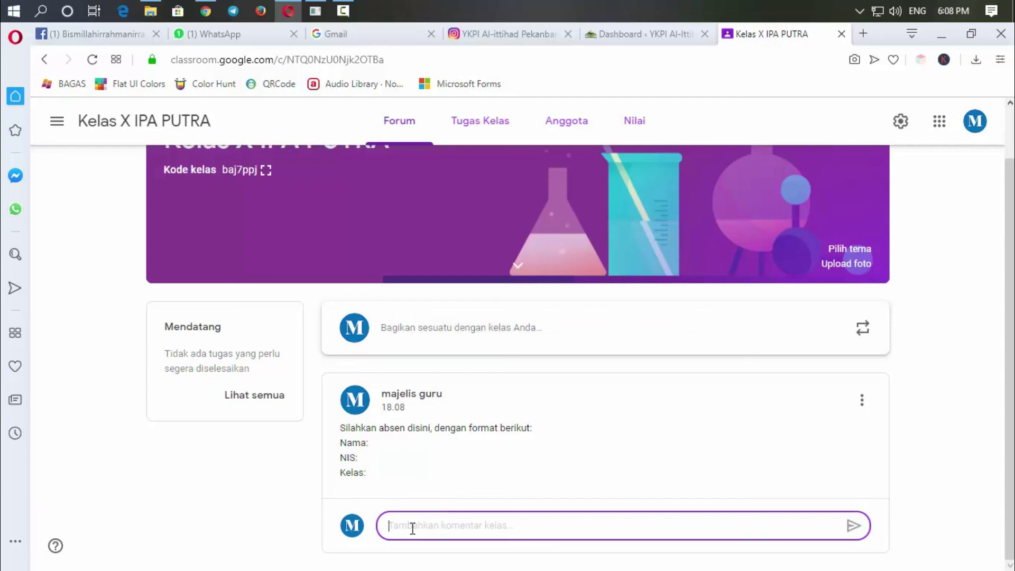
scroll(447, 525, up, 1)
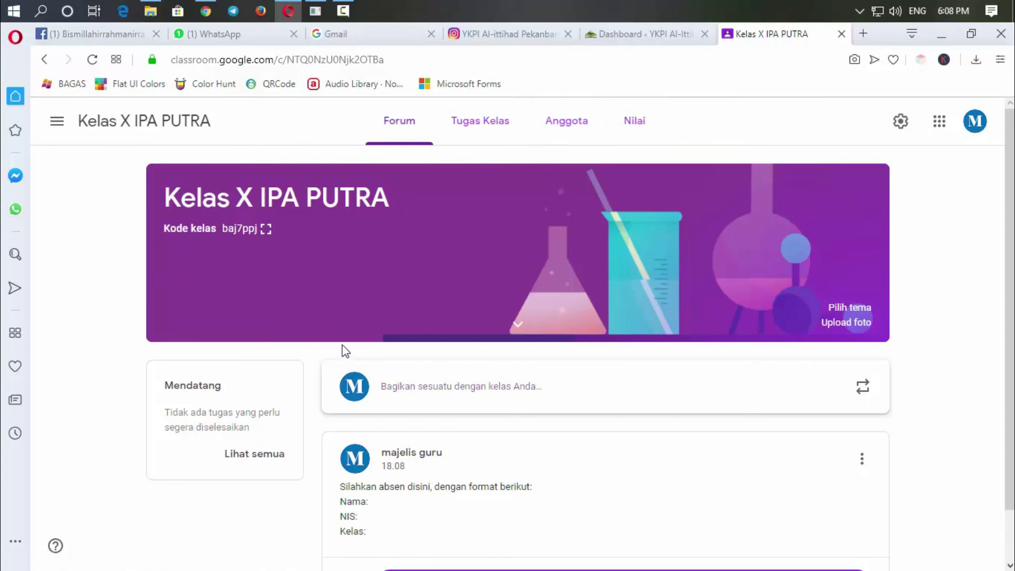
scroll(342, 345, down, 1)
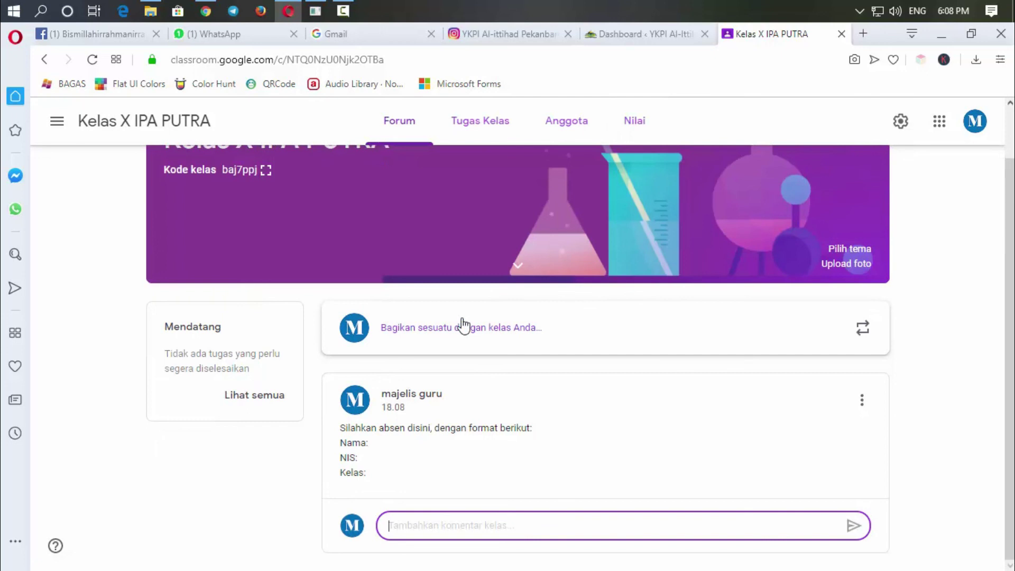